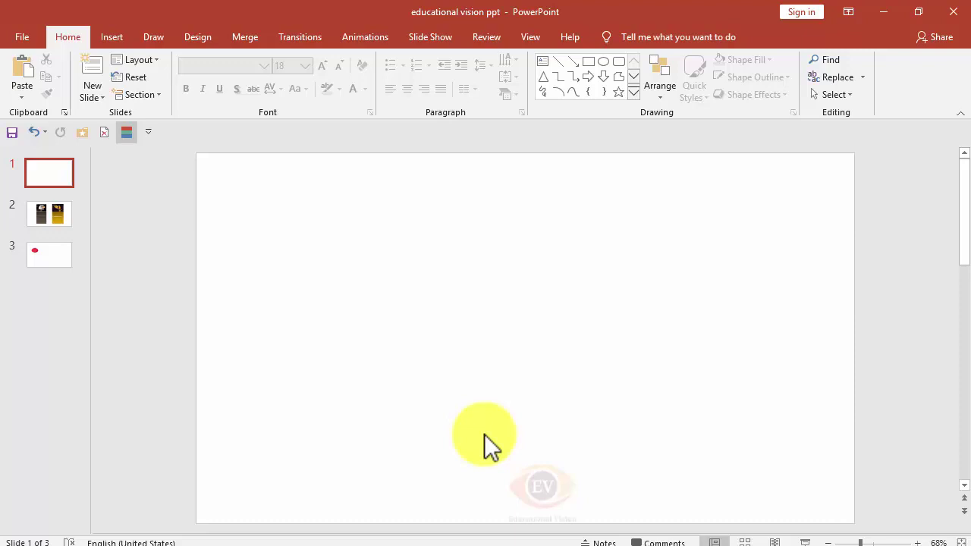
Step: Draw a large blue circle on the left and a smaller oval, about 2.39 by 2.2 inches, to its right
left_click(603, 61)
left_click_drag(287, 273, 439, 423)
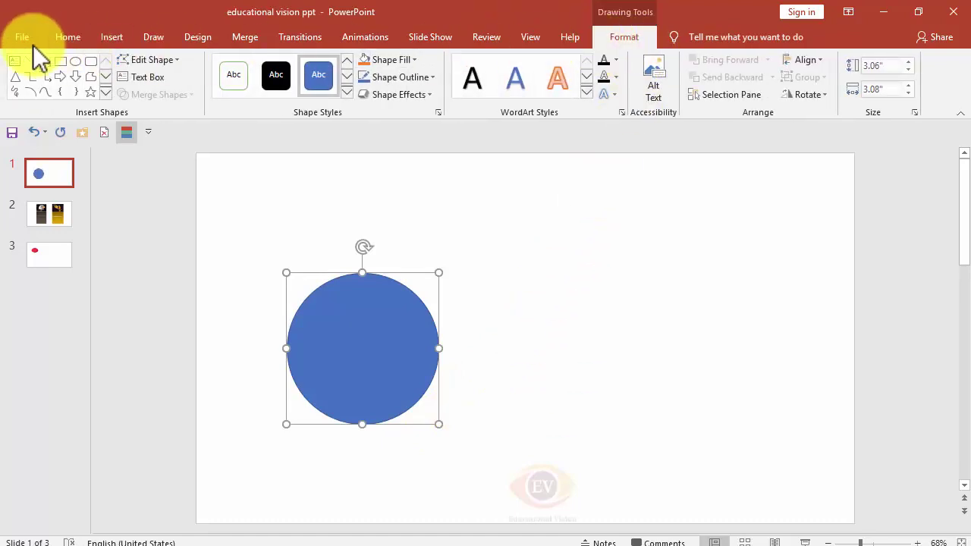
left_click(75, 61)
left_click_drag(561, 289, 670, 407)
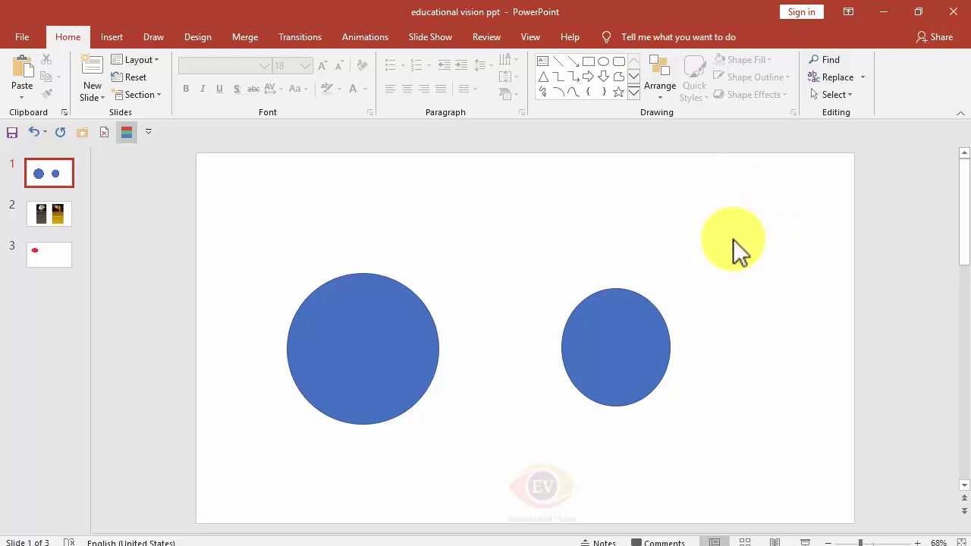
right_click(732, 238)
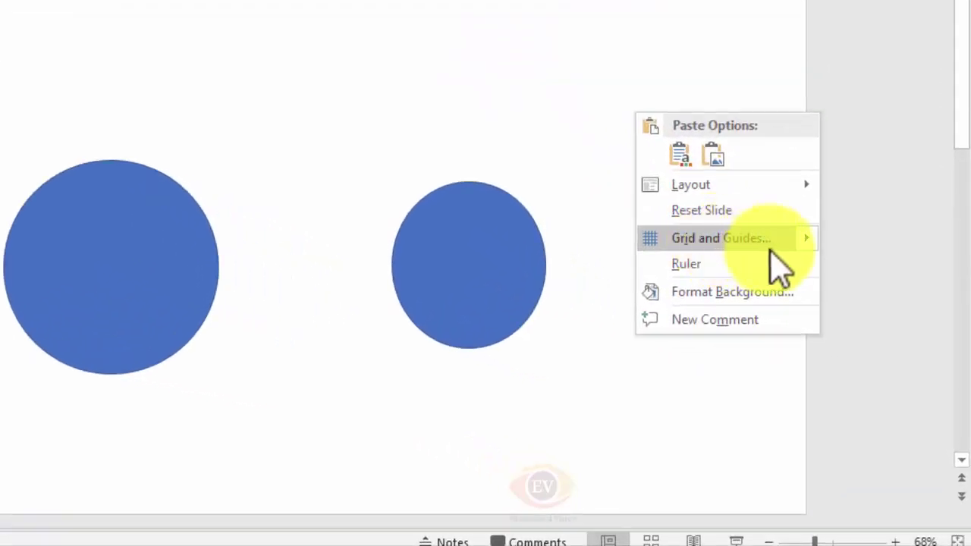
mouse_move(812, 241)
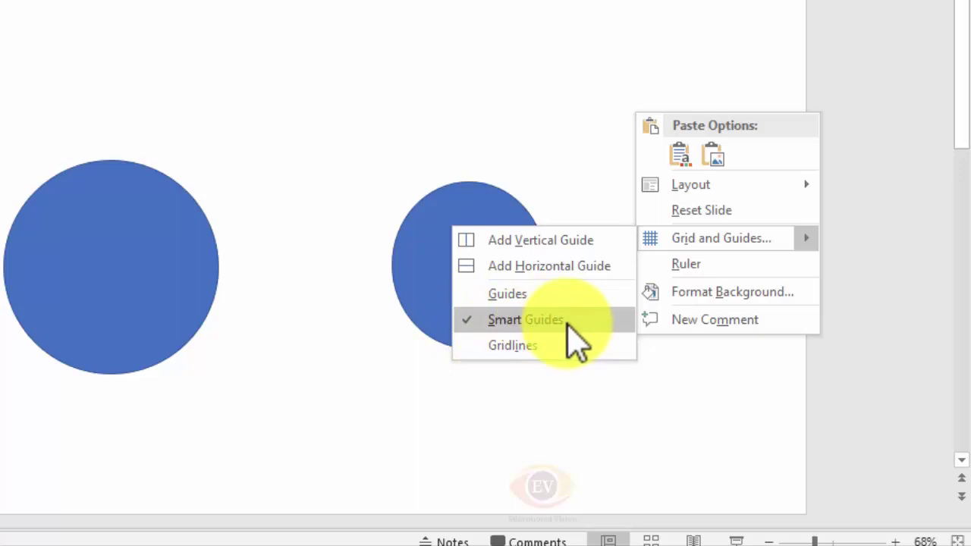
left_click(567, 320)
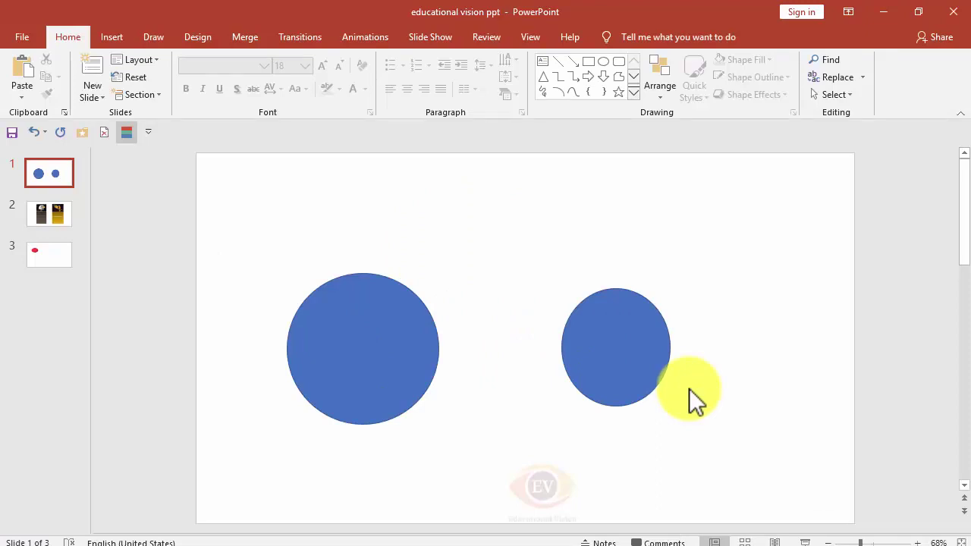
Step: Move the small circle toward the large one until smart guides align both circles' top edges
left_click_drag(689, 388, 635, 396)
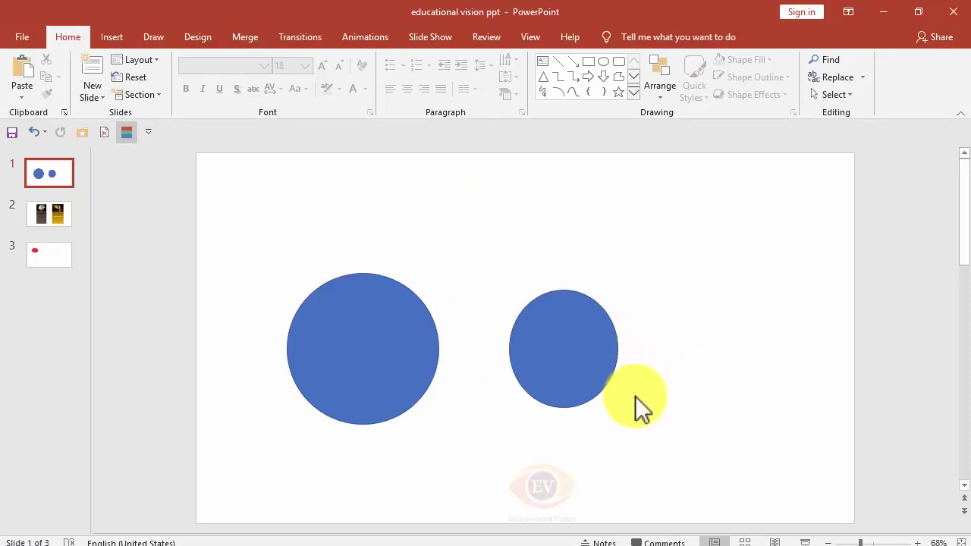
left_click(587, 374)
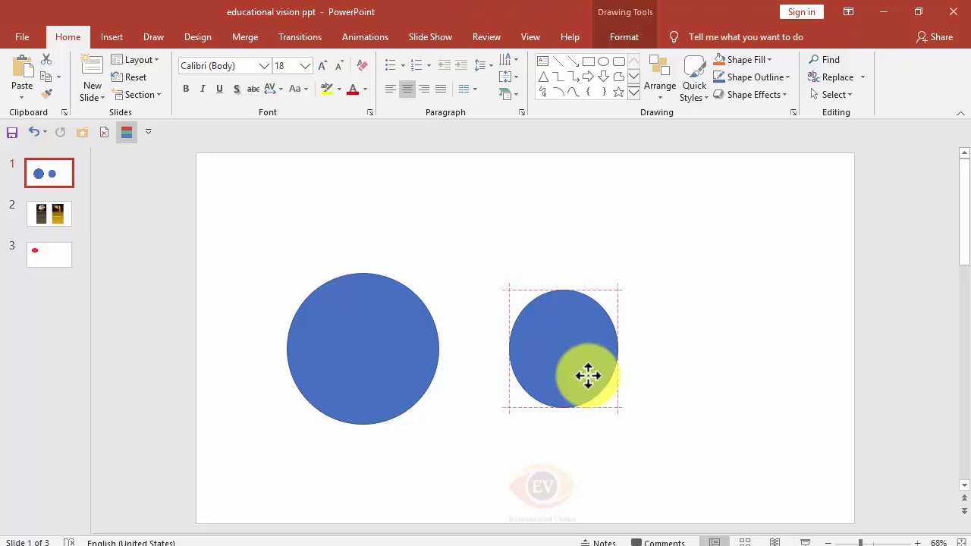
left_click_drag(587, 375, 589, 396)
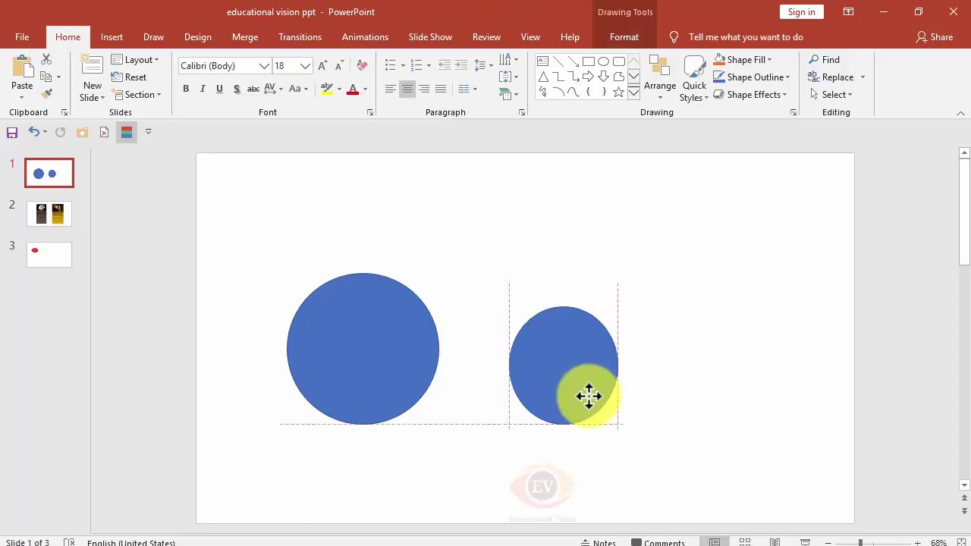
left_click_drag(589, 396, 589, 398)
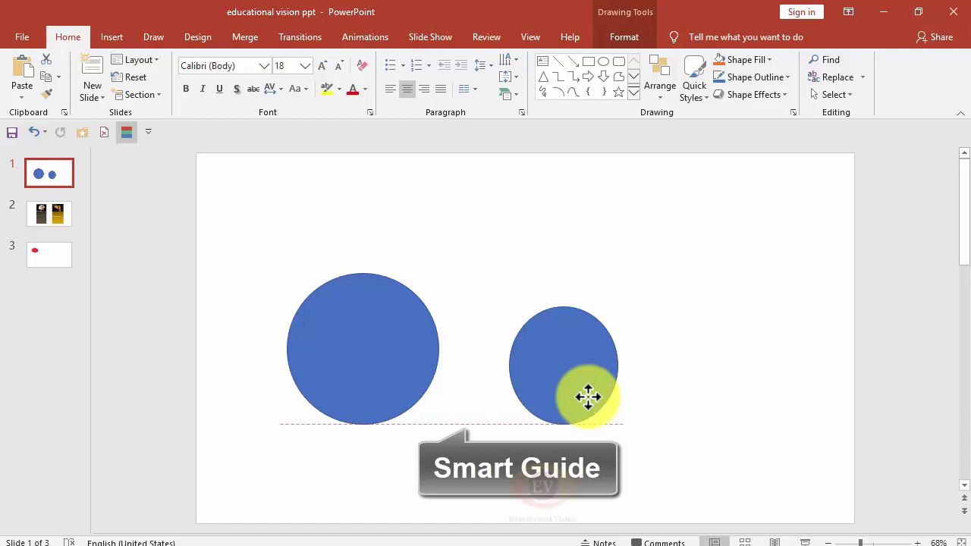
mouse_move(589, 396)
left_mouse_down()
mouse_move(589, 370)
mouse_move(587, 381)
left_mouse_up()
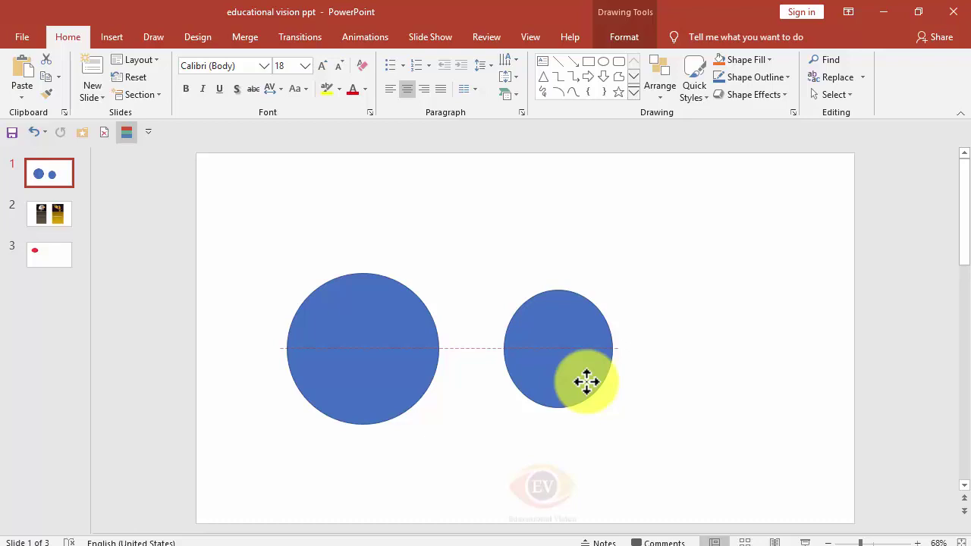
left_click_drag(586, 382, 586, 383)
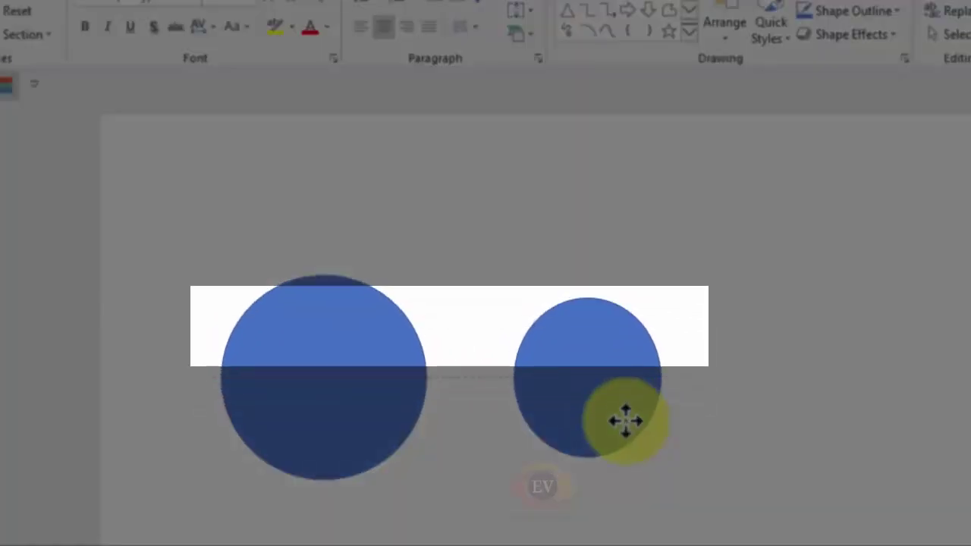
left_click_drag(625, 422, 626, 403)
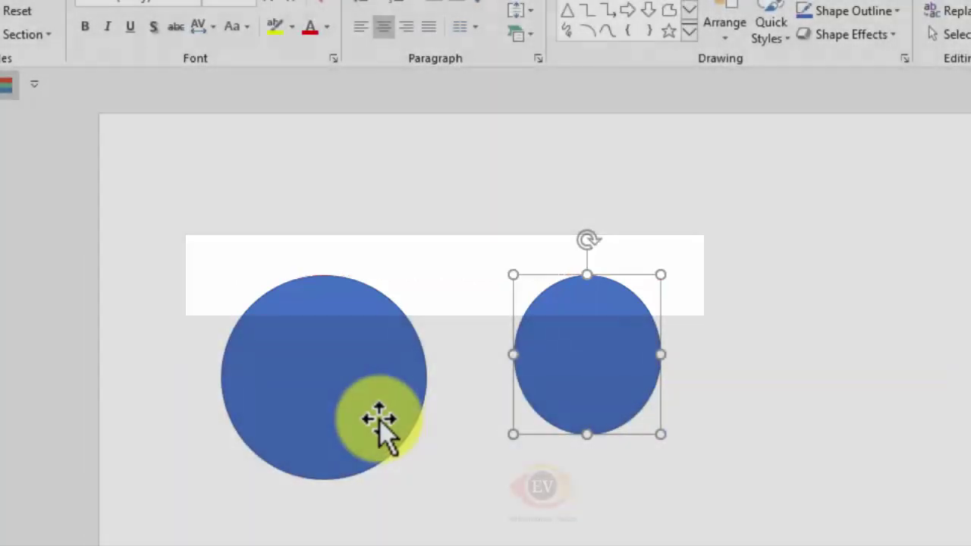
Step: Delete the large circle, duplicate the small one with Ctrl+D, and place the copy on the left
left_click(379, 419)
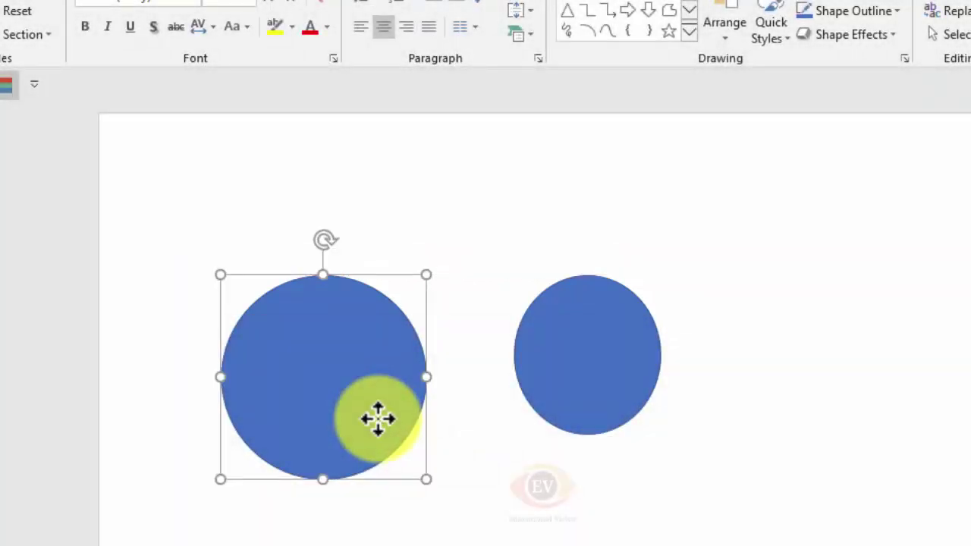
key("Delete")
left_click(565, 375)
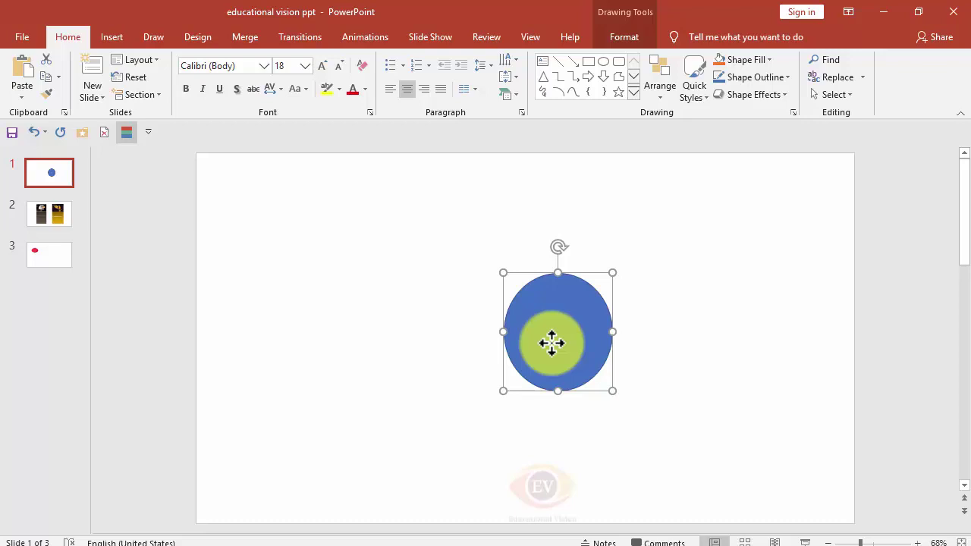
key("ctrl+d")
left_click_drag(552, 343, 328, 367)
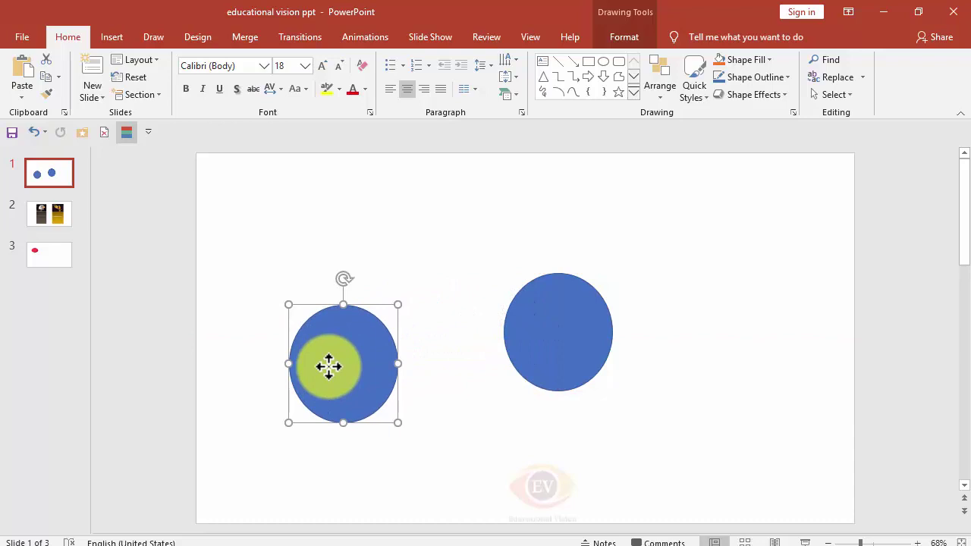
Step: Add a third copy at the lower right and raise the left circle level with the middle one
key("ctrl+d")
mouse_move(195, 387)
left_mouse_down()
mouse_move(769, 414)
mouse_move(736, 387)
left_mouse_up()
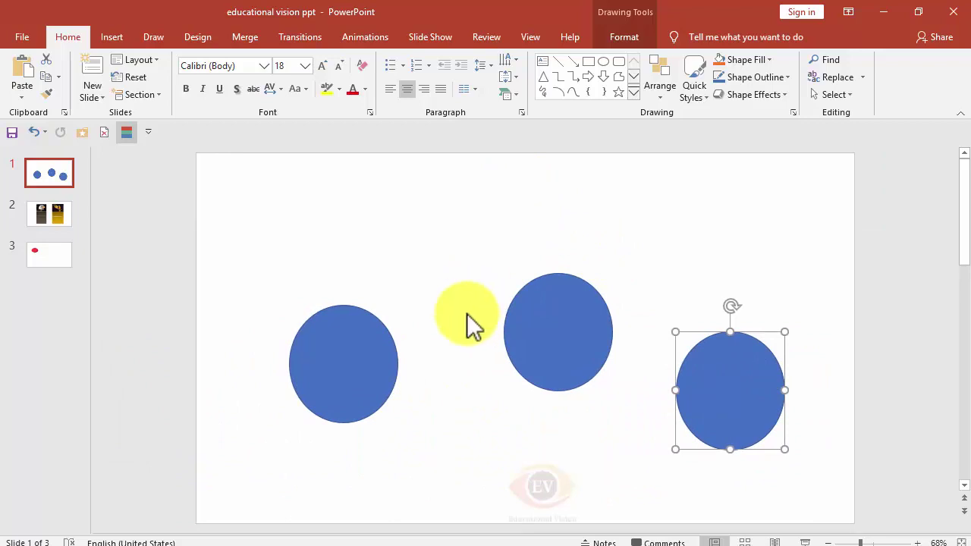
left_click_drag(348, 373, 358, 345)
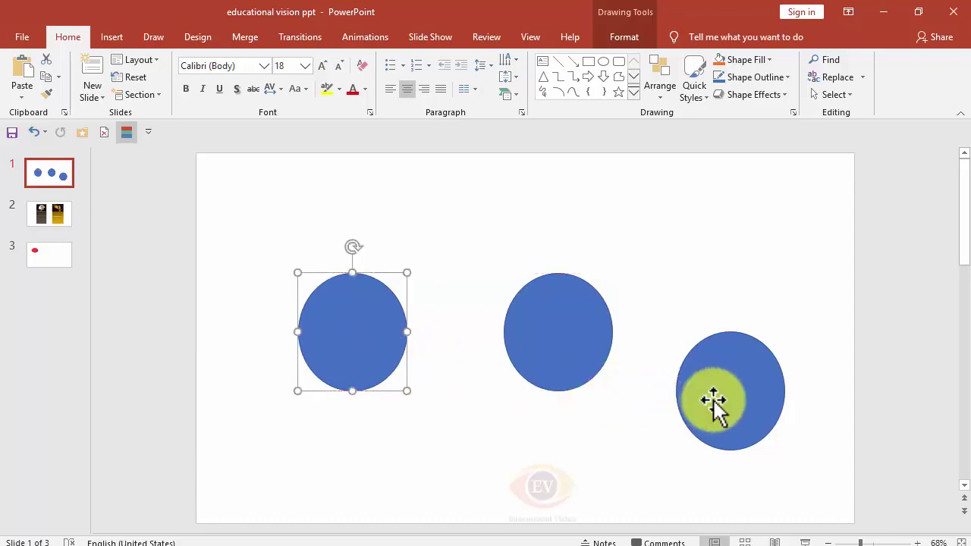
Step: Raise the right circle and shift it slightly left so it lines up with the other two
left_click(713, 401)
left_click_drag(713, 400, 721, 343)
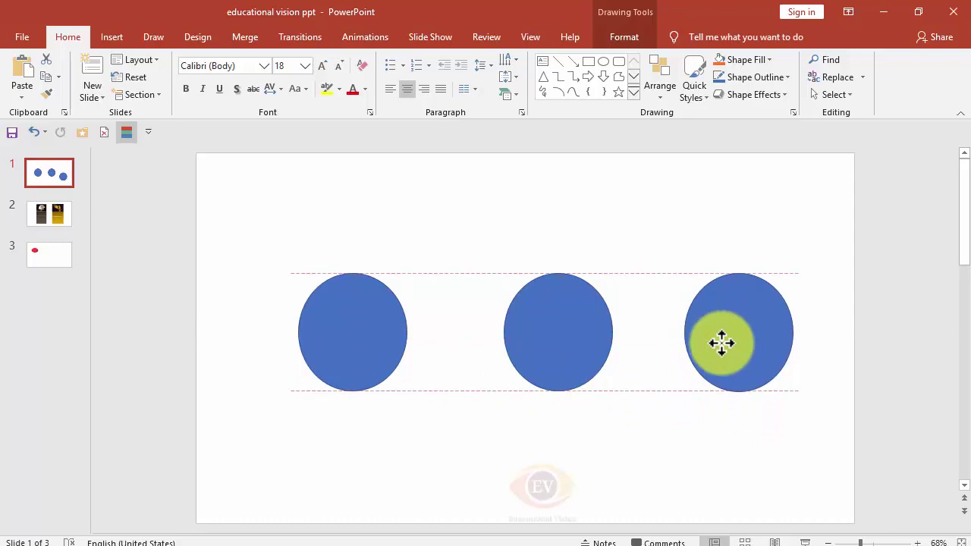
left_click_drag(721, 343, 721, 343)
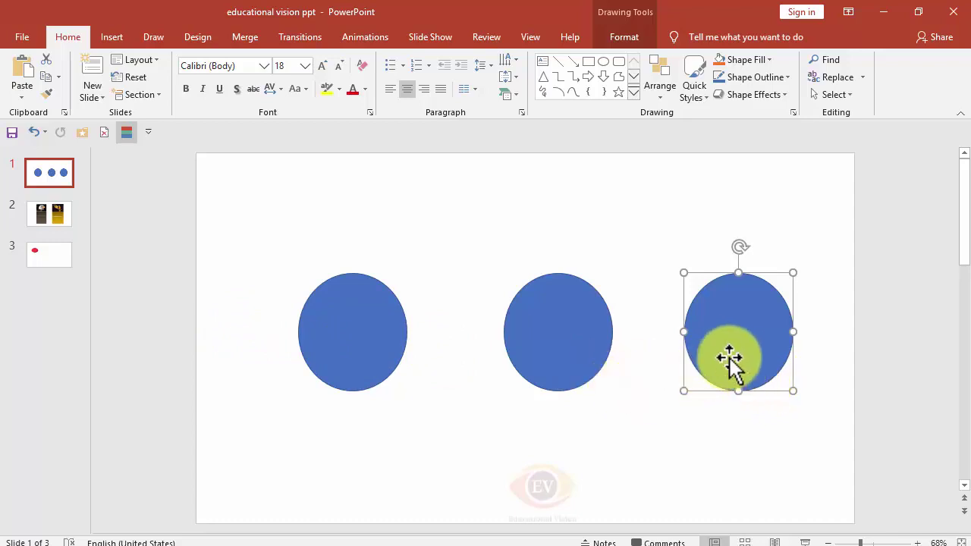
left_click_drag(729, 357, 713, 365)
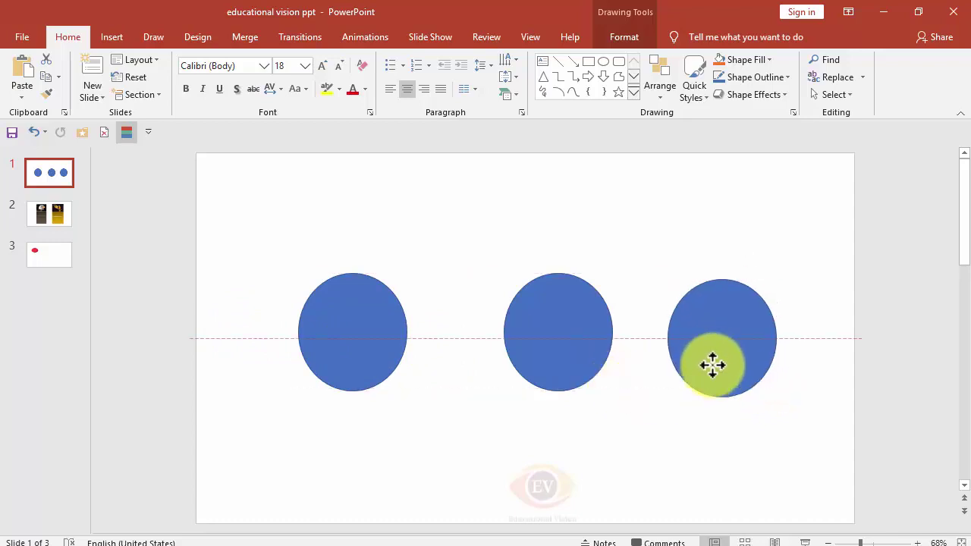
left_click_drag(712, 365, 712, 357)
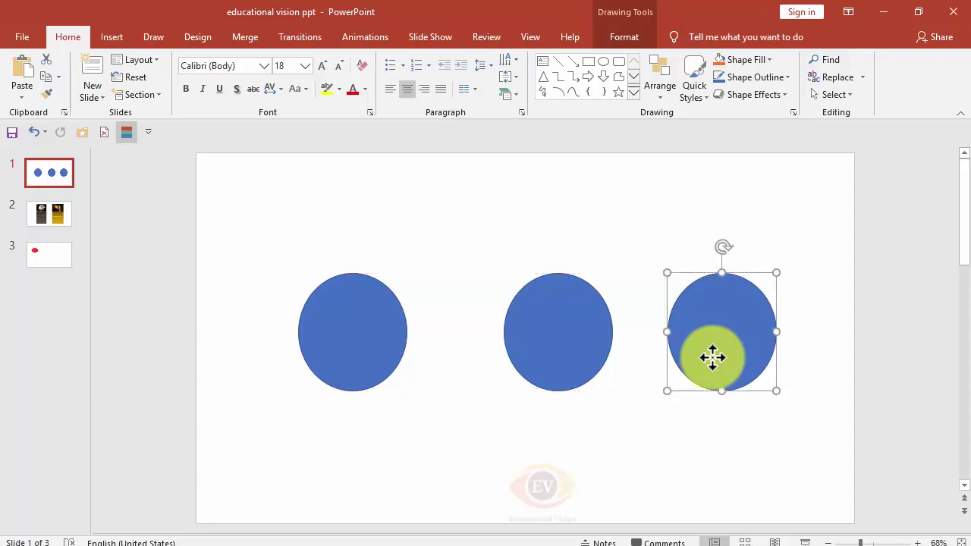
Step: Slide the middle circle until the smart guides show equal gaps to the left and right circles
left_click_drag(533, 350, 517, 359)
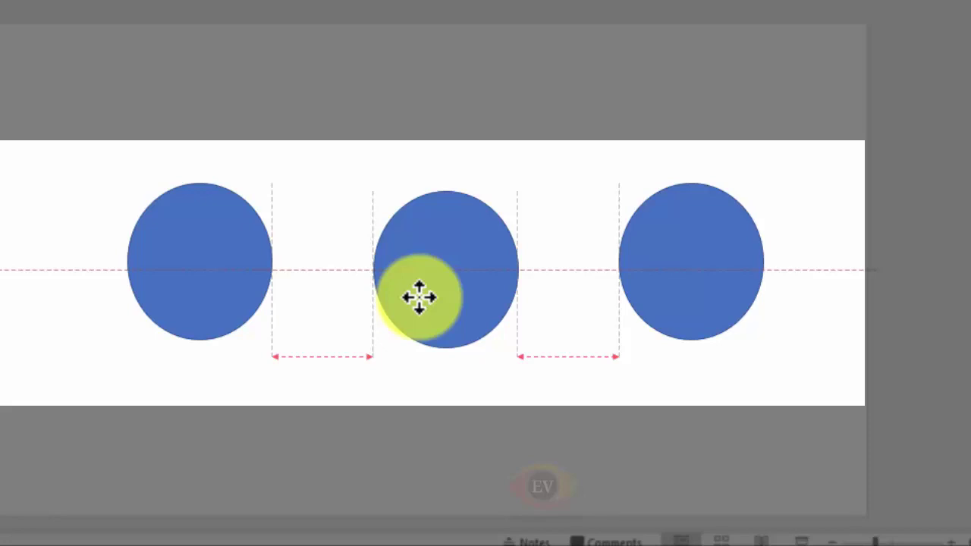
left_click_drag(419, 297, 418, 296)
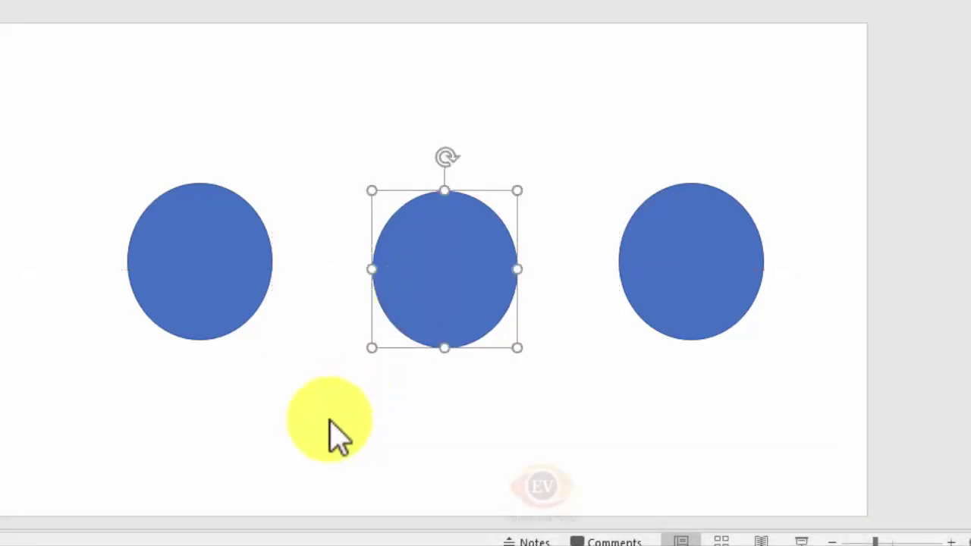